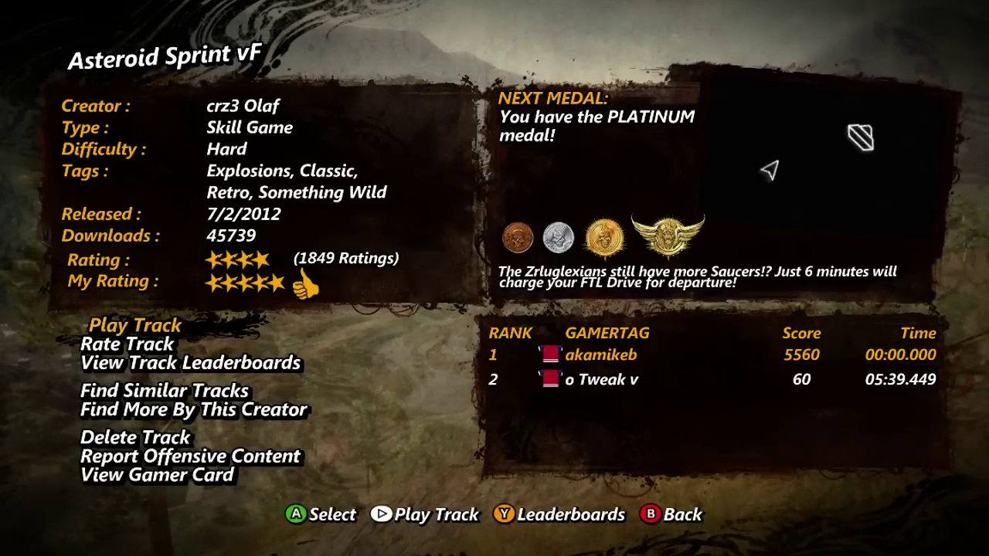
# Step: Open the Asteroid Sprint vF leaderboards and highlight the rank 4 entry
pyautogui.press('y')
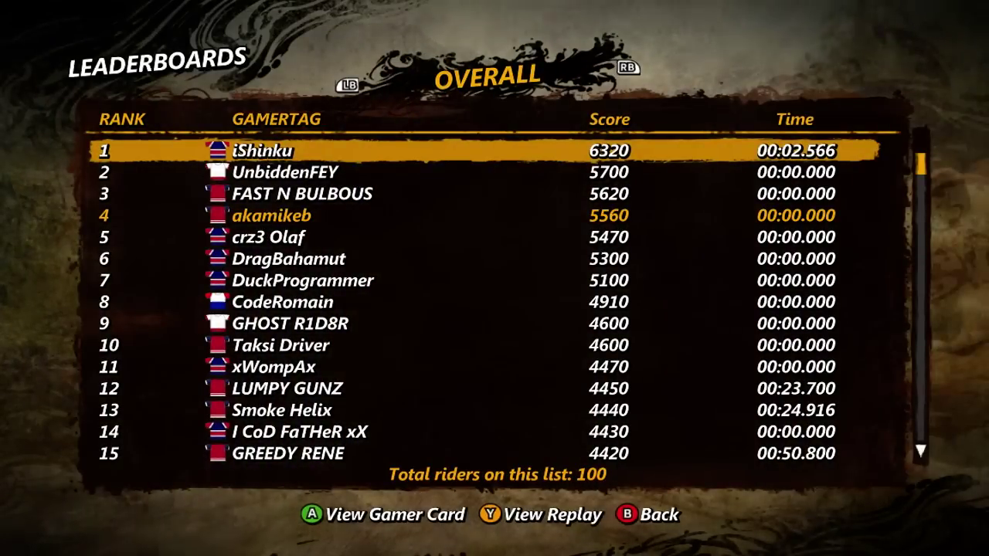
pyautogui.press('Down')
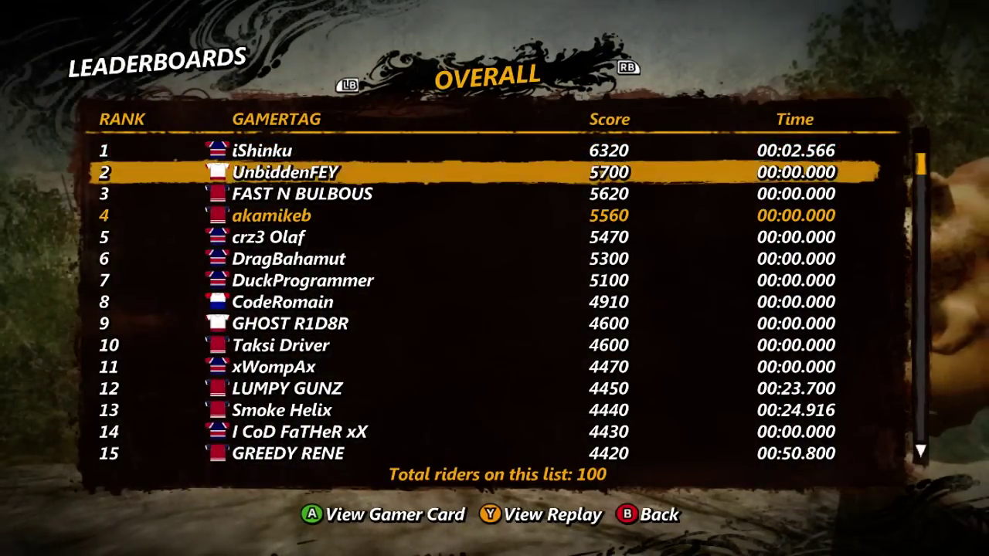
pyautogui.press('Down')
pyautogui.press('Down')
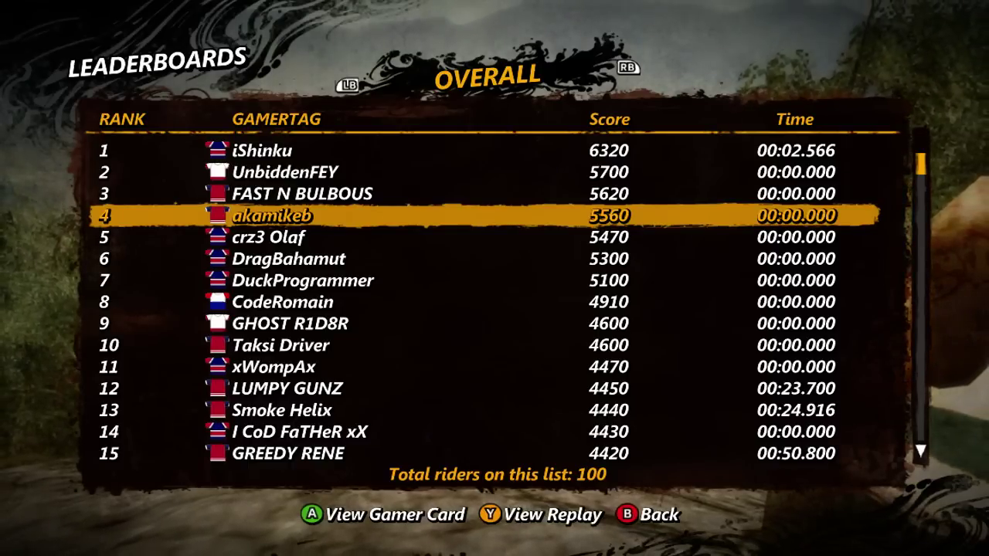
pyautogui.press('Up')
pyautogui.press('Up')
pyautogui.press('Down')
pyautogui.press('Down')
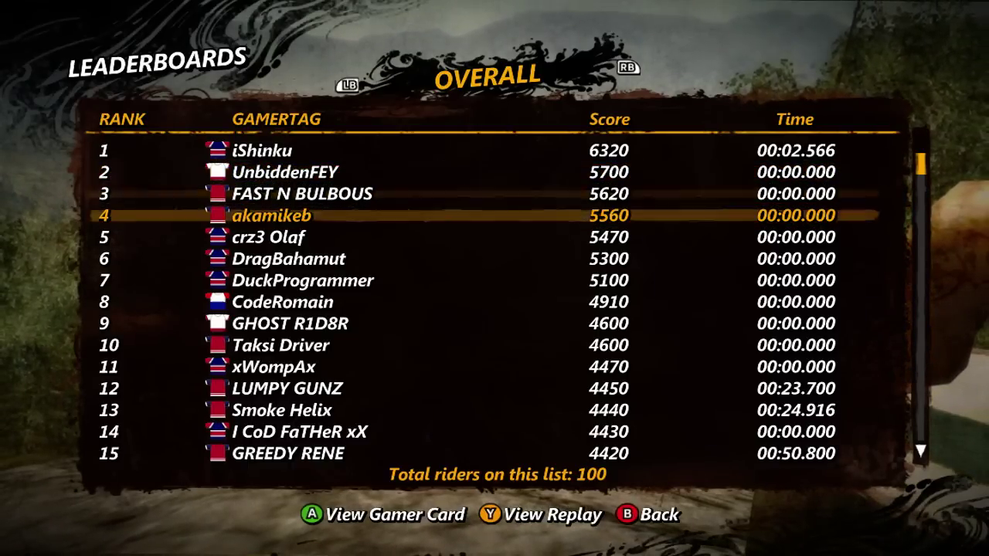
# Step: Request the rank 4 replay twice, dismissing the corrupted-replay error each time
pyautogui.press('y')
pyautogui.press('Return')
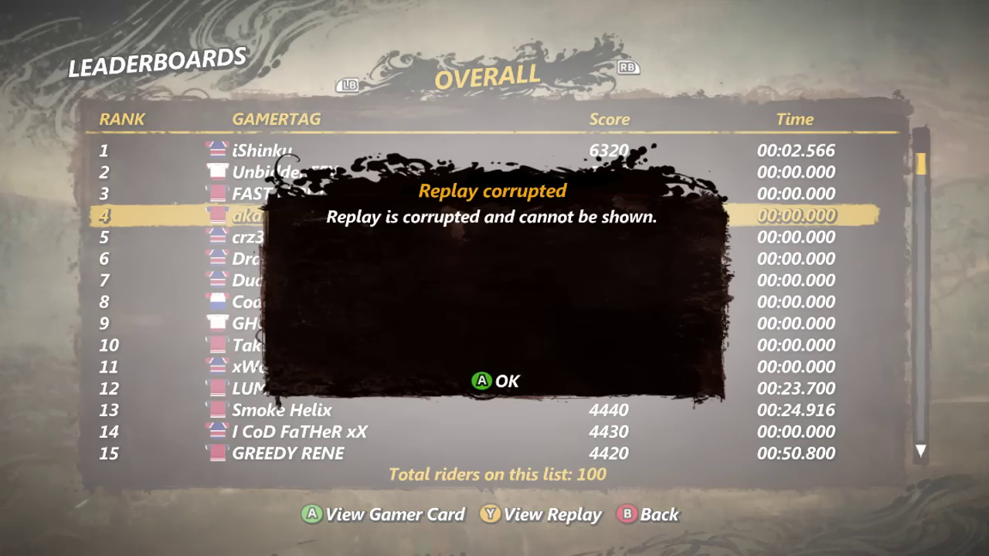
pyautogui.press('Return')
pyautogui.press('y')
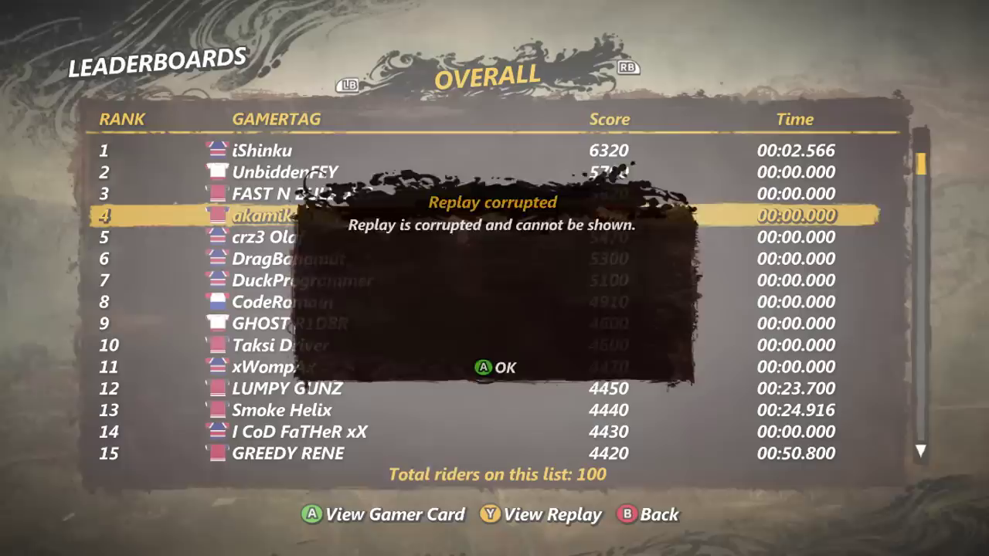
pyautogui.press('Return')
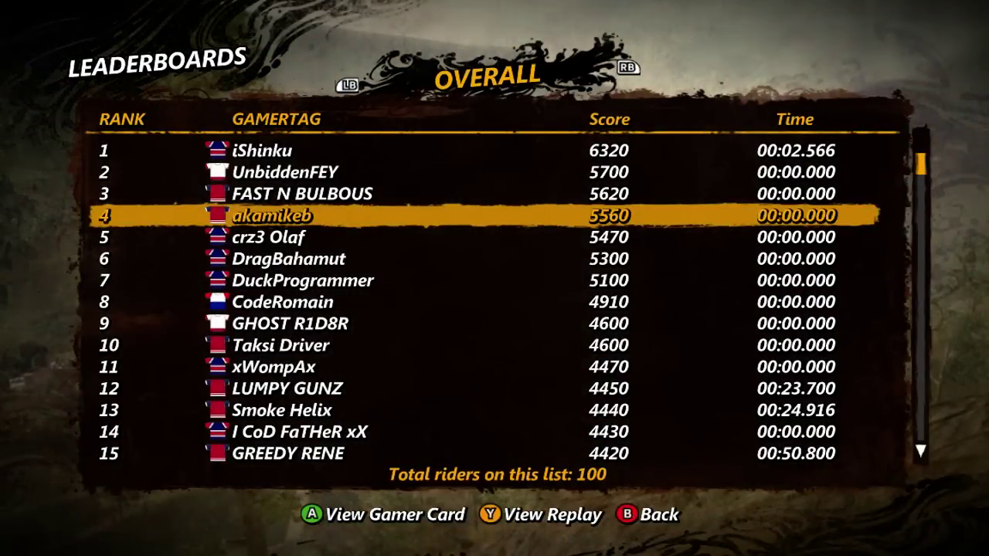
# Step: Request the rank 3 replay and dismiss its corrupted-replay error
pyautogui.press('Up')
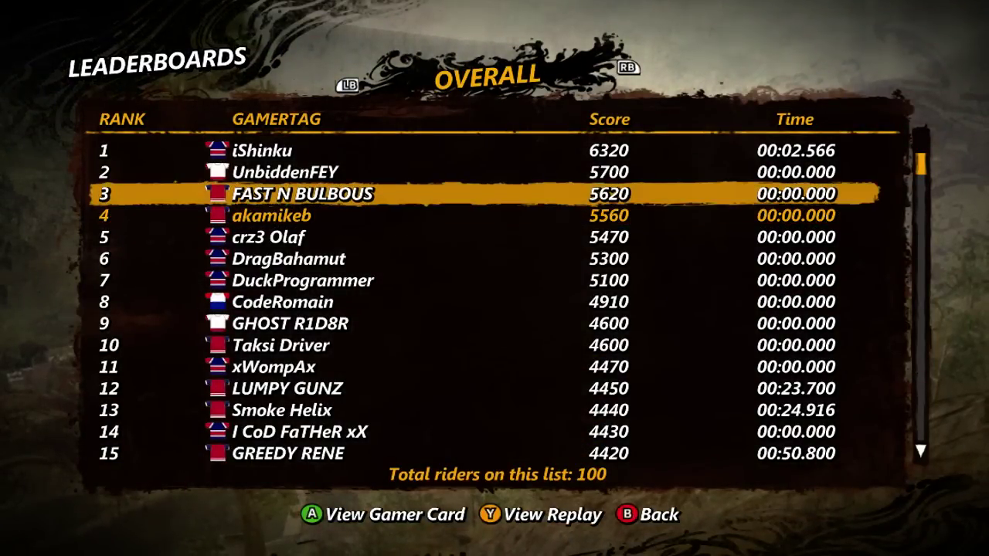
pyautogui.press('y')
pyautogui.press('Return')
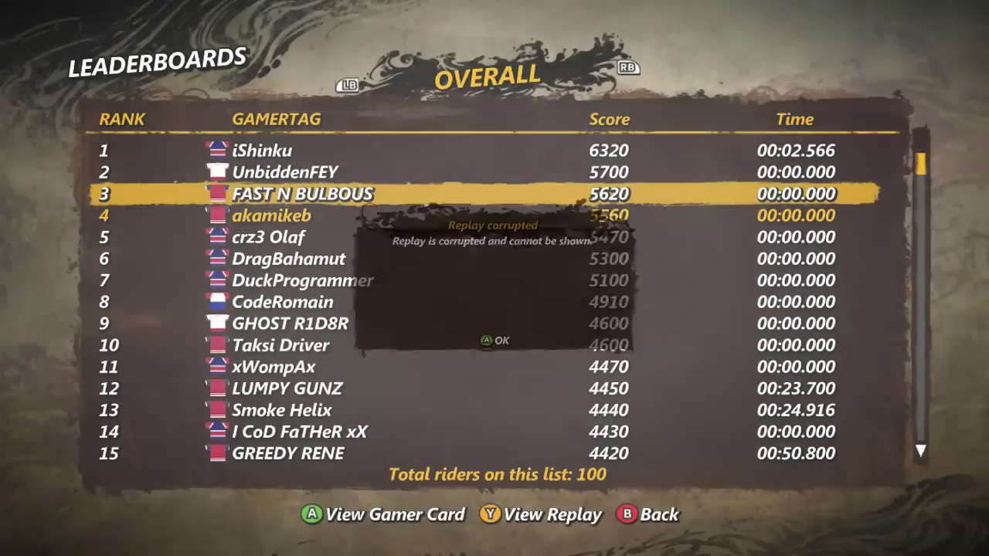